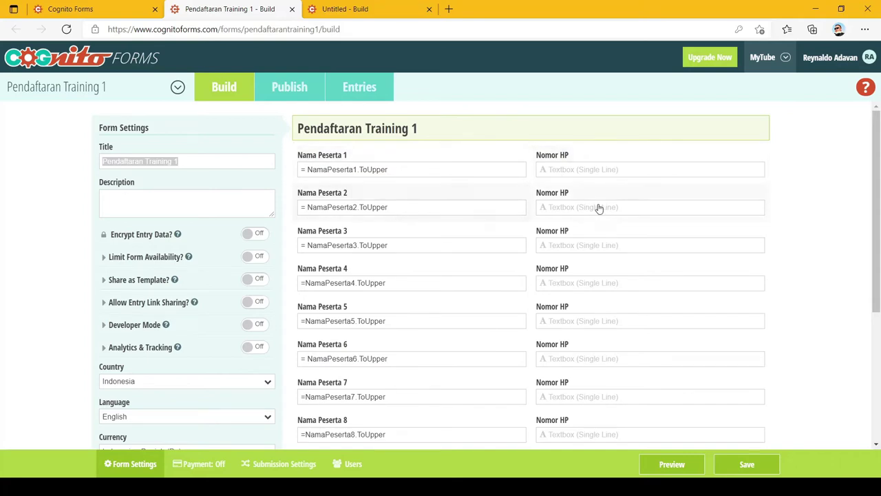
- Scroll through the Pendaftaran Training 1 builder to check its fields
left_click(829, 180)
scroll(829, 180, "down", 4)
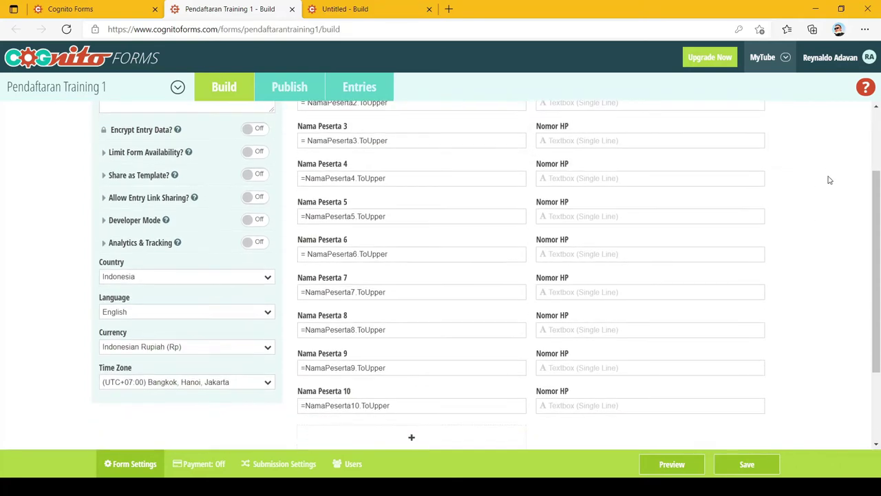
scroll(829, 180, "up", 4)
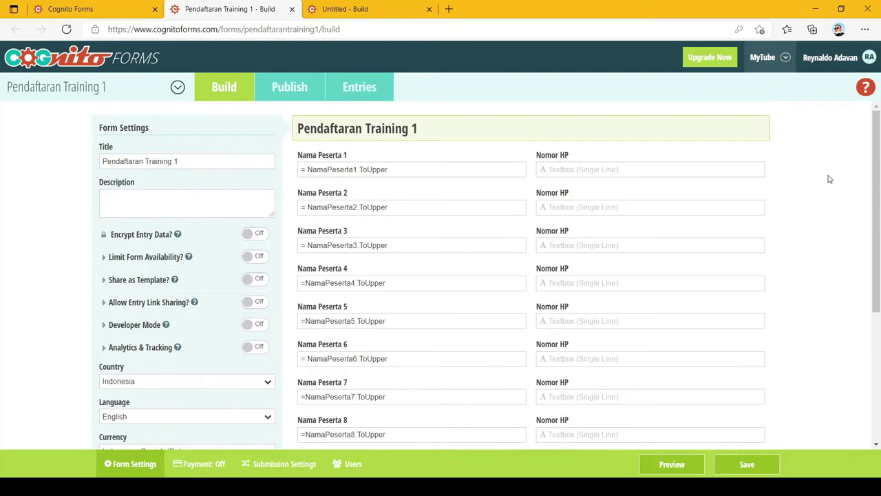
scroll(829, 179, "down", 2)
scroll(829, 175, "up", 2)
scroll(796, 192, "down", 3)
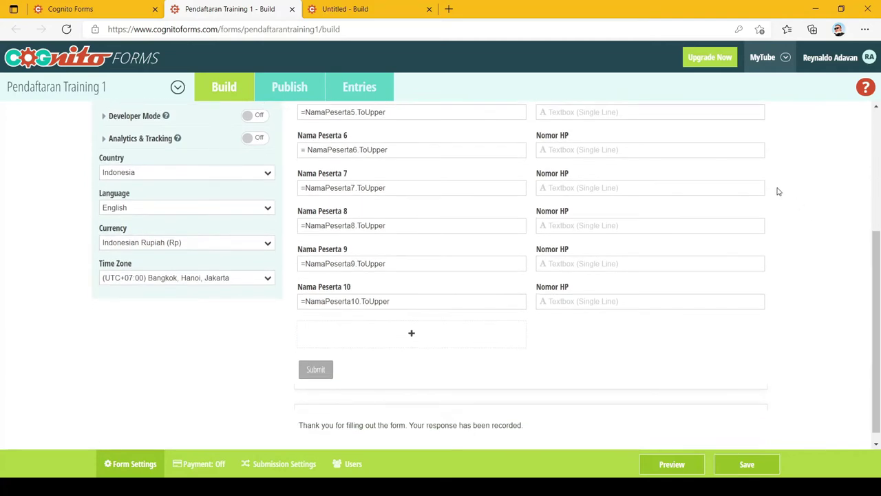
scroll(732, 205, "up", 3)
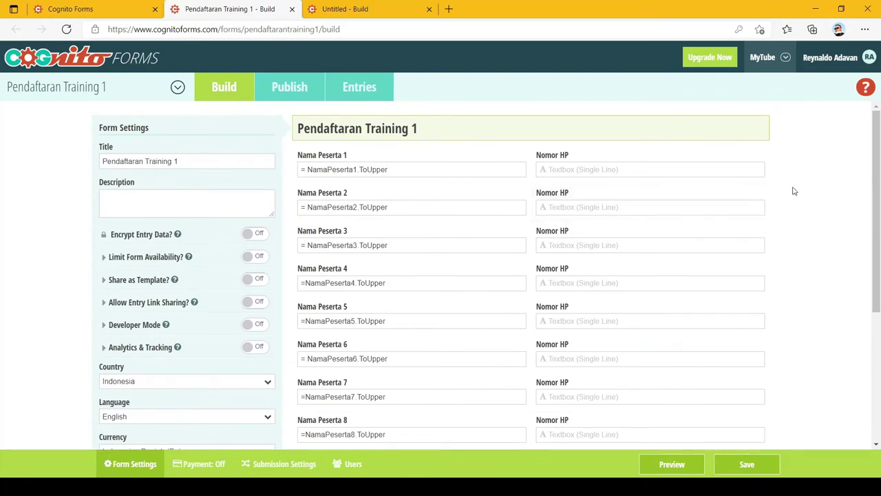
scroll(787, 218, "down", 1)
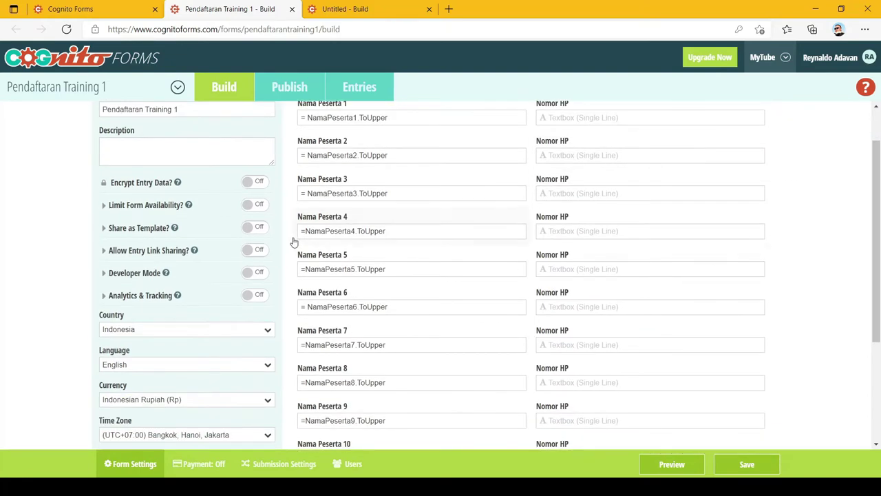
scroll(349, 245, "down", 2)
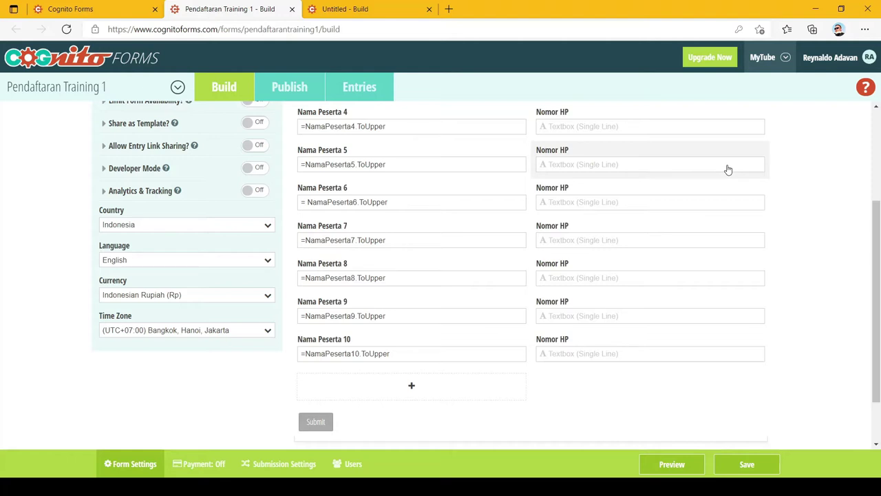
scroll(735, 198, "up", 3)
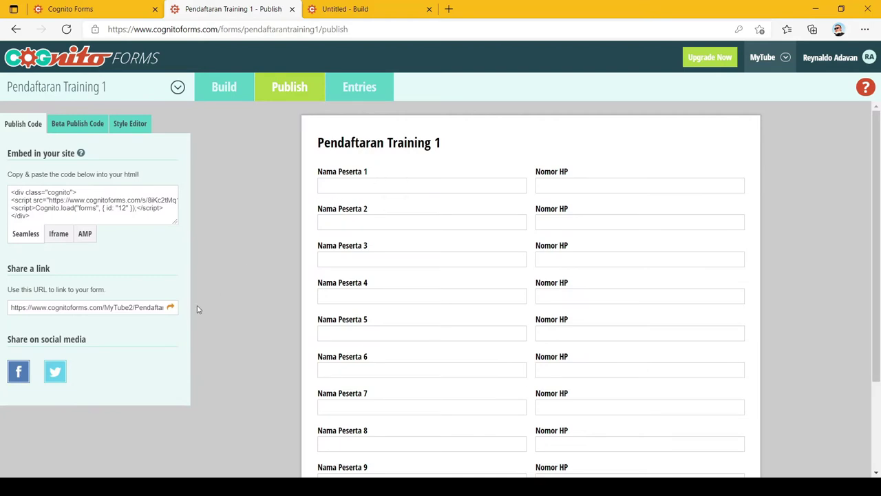
- Open the live form and enter names and phone numbers for participants 1 and 2
left_click(170, 308)
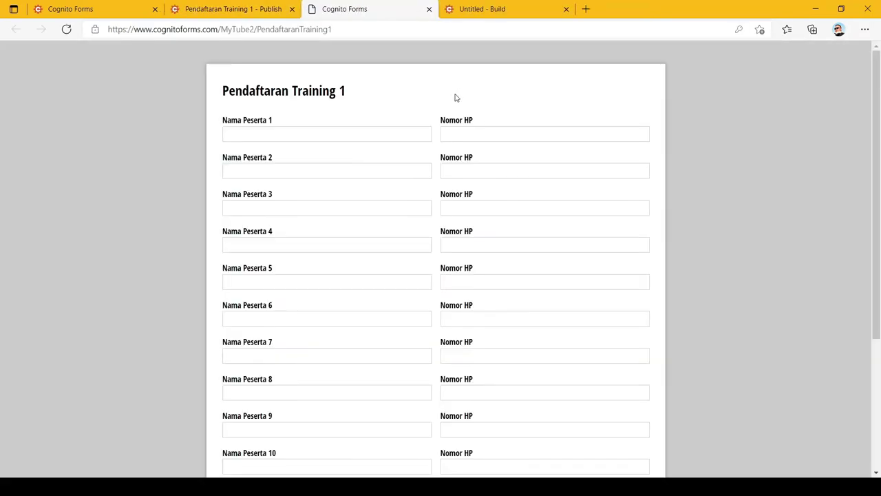
left_click(372, 133)
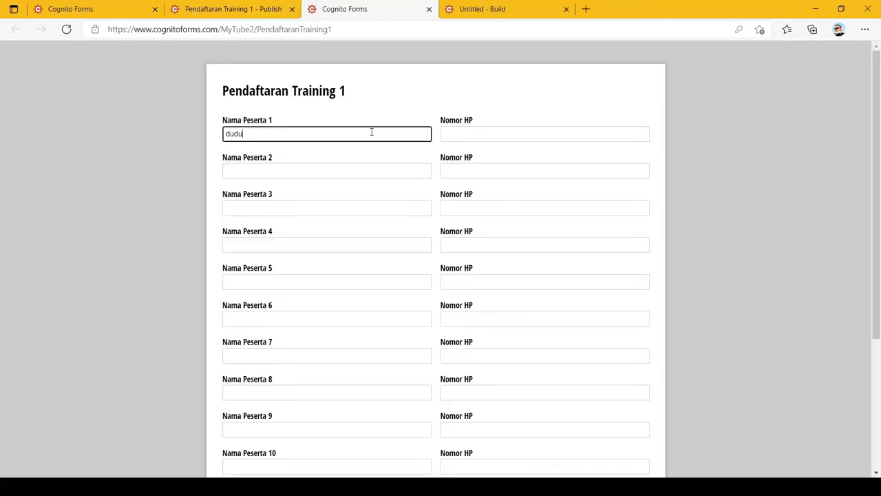
key("Tab")
key("Tab")
key("Tab")
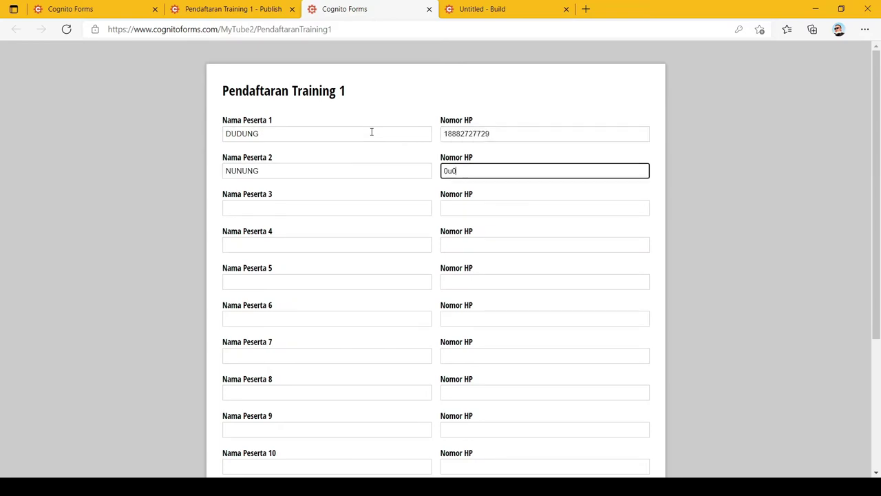
key("BackSpace")
key("BackSpace")
- Enter names and phone numbers for participants 3 and 4
key("Tab")
key("Tab")
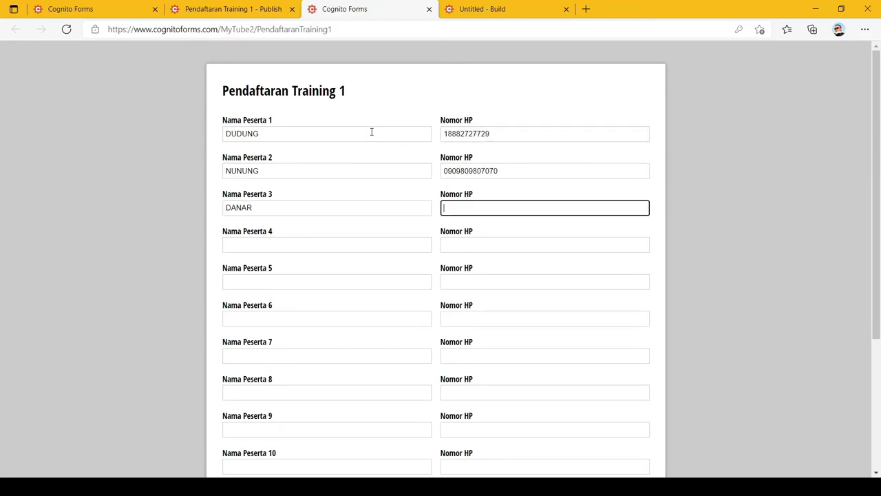
key("Tab")
key("Tab")
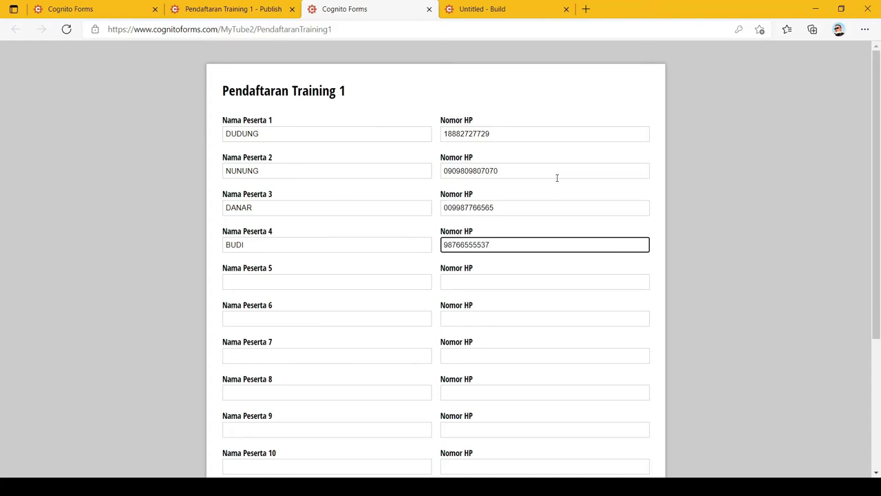
- Submit the four-participant test registration and close the live form tab
left_click(685, 183)
scroll(684, 187, "down", 5)
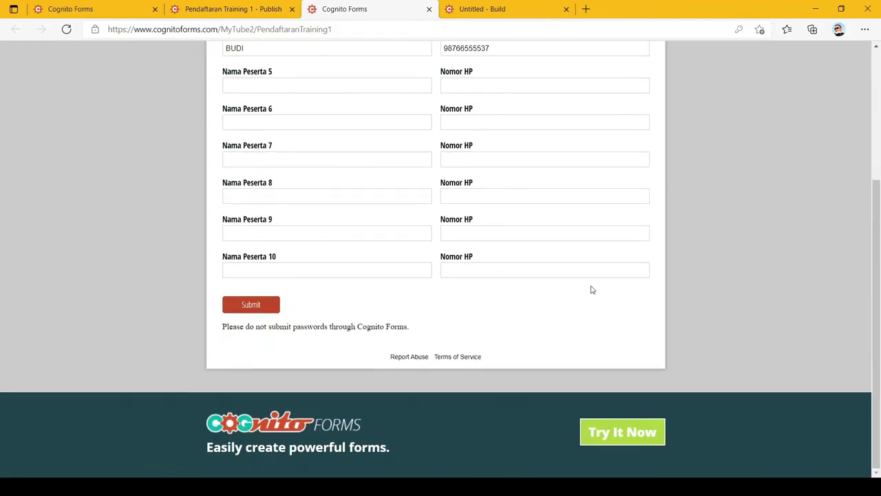
left_click(271, 305)
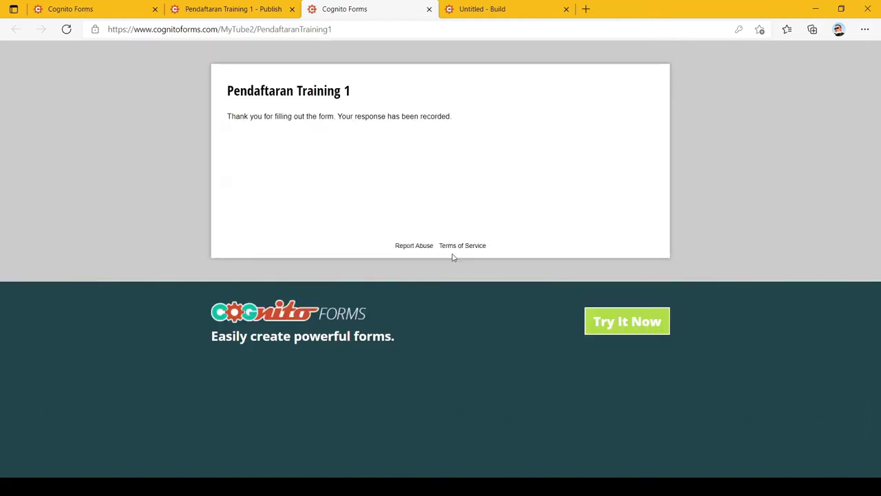
left_click(428, 10)
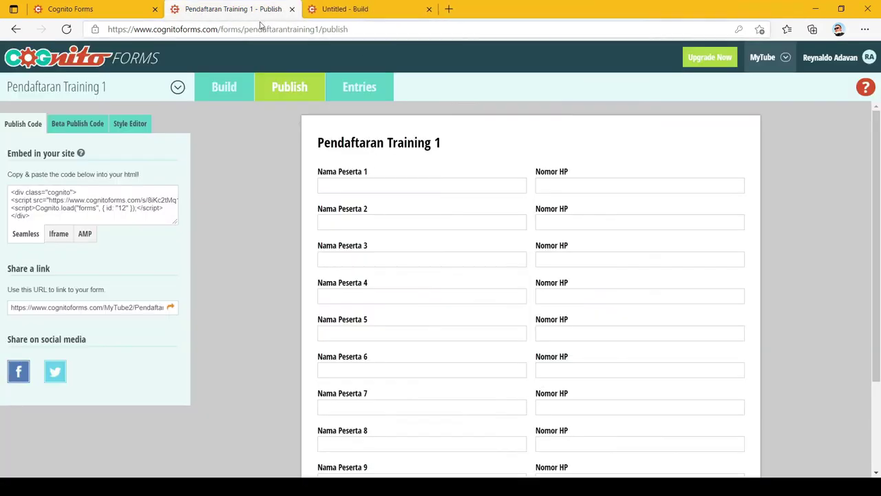
- Review entry 1's four participants under Entries, then move to the Untitled form tab
left_click(358, 92)
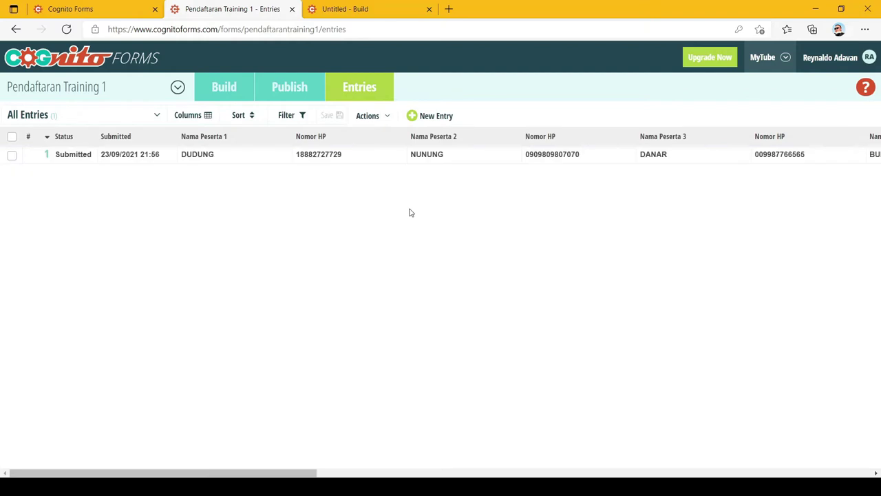
left_click(437, 162)
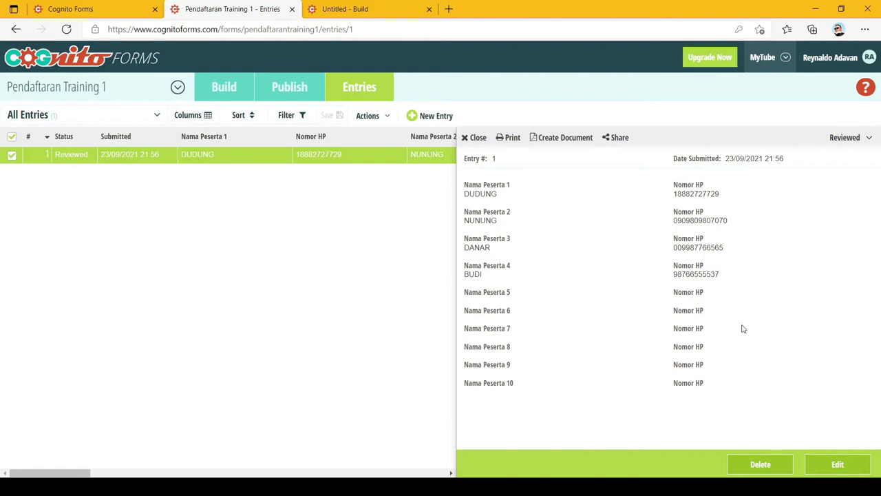
key("ctrl+Tab")
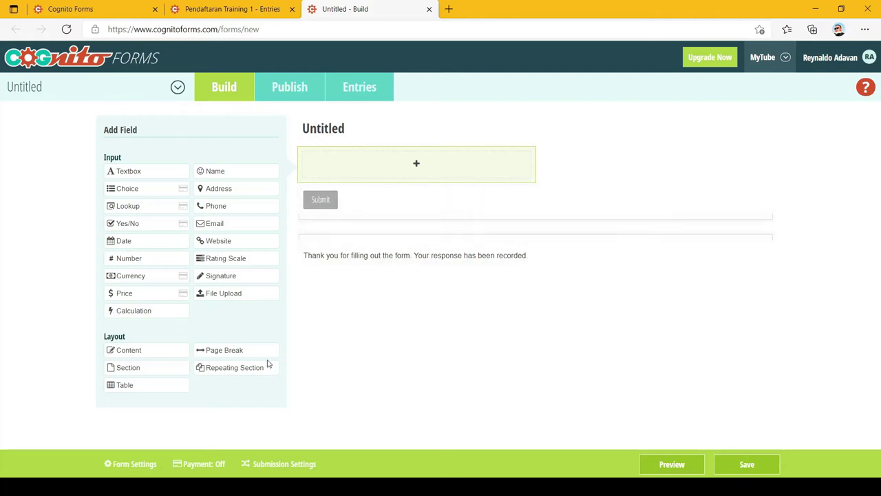
- Add a repeating section labelled 'Peserta Yang Didaftarkan'
left_click(249, 370)
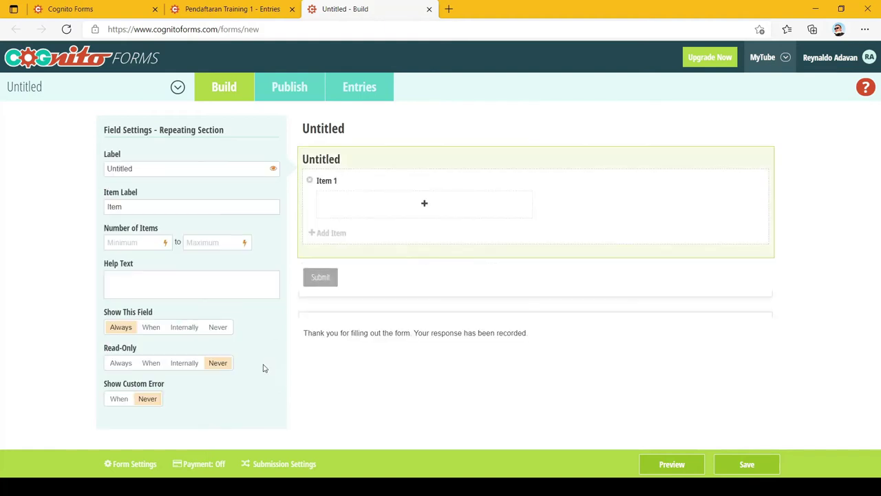
left_click(185, 168)
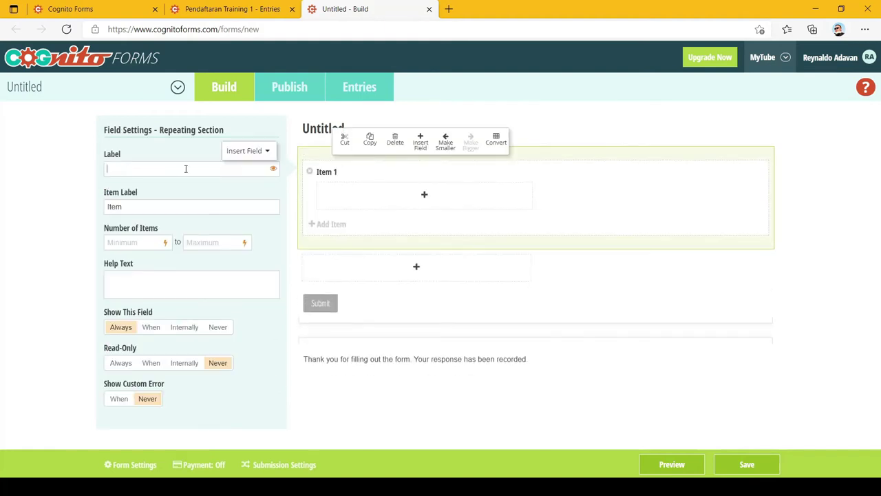
type("Peser")
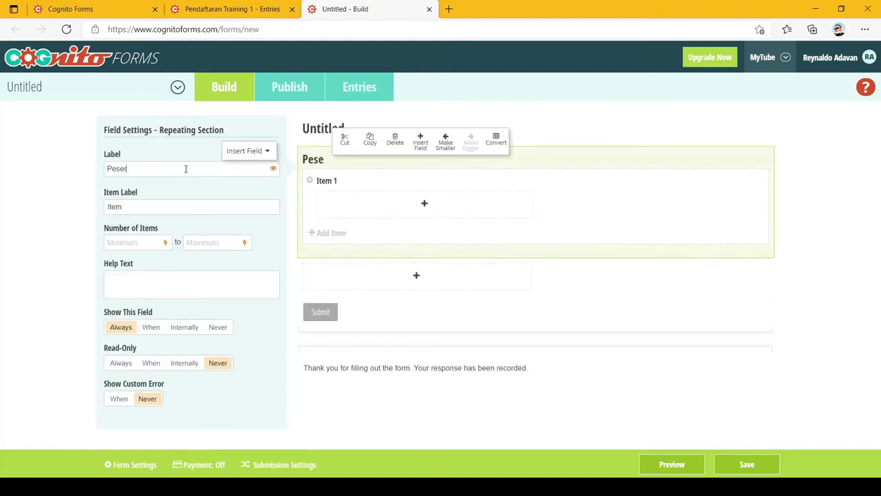
type("ta Yang Di")
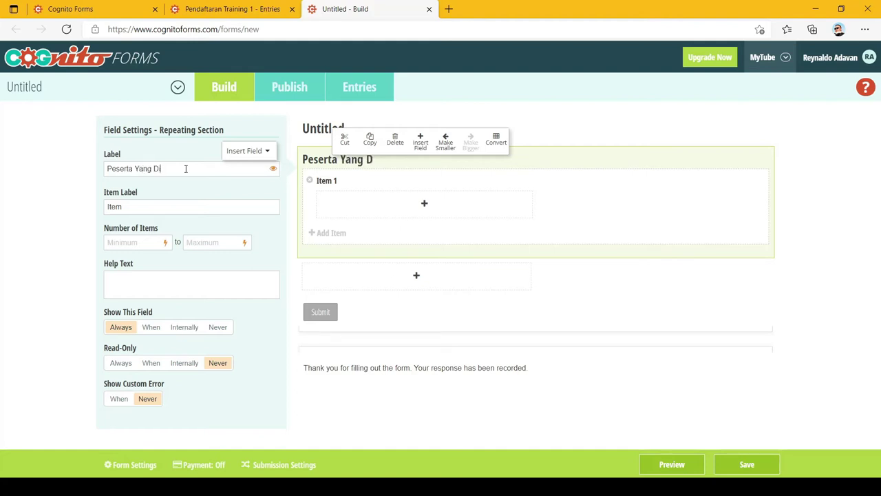
type("daftarkan")
- Change the form title from Untitled to 'Pendaftaran Training 2'
left_click(319, 129)
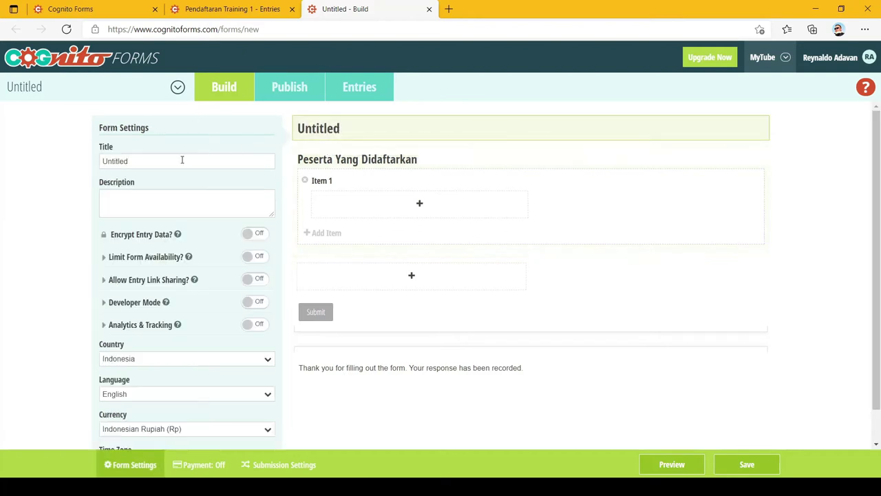
triple_click(179, 164)
type("Pendaftaran Training 2")
left_click(806, 166)
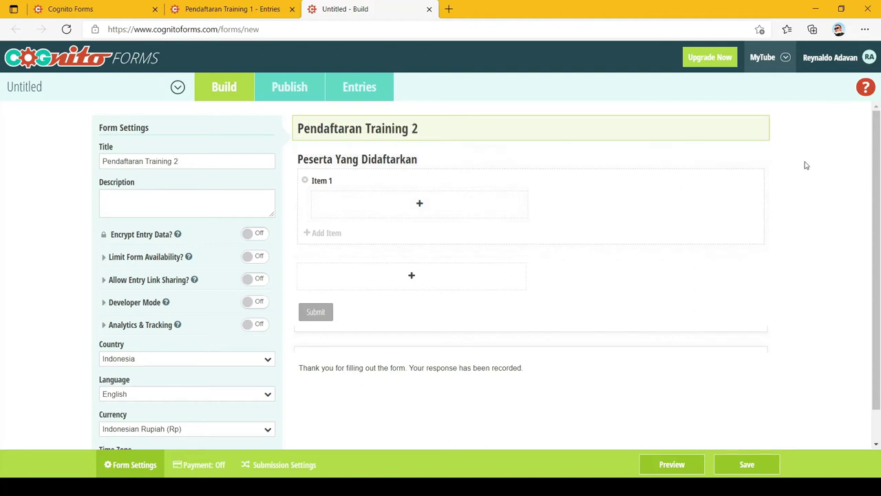
left_click(388, 162)
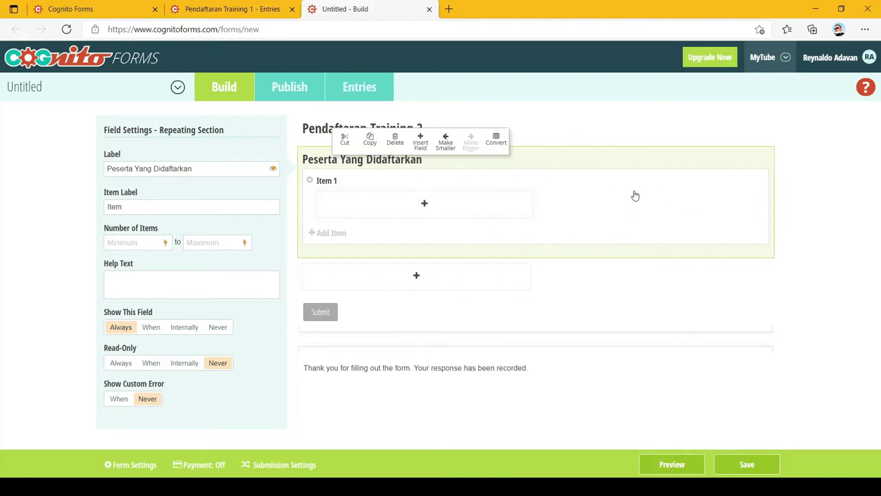
- Add a textbox labelled 'Nama' inside Item 1 of the repeating section
left_click(414, 206)
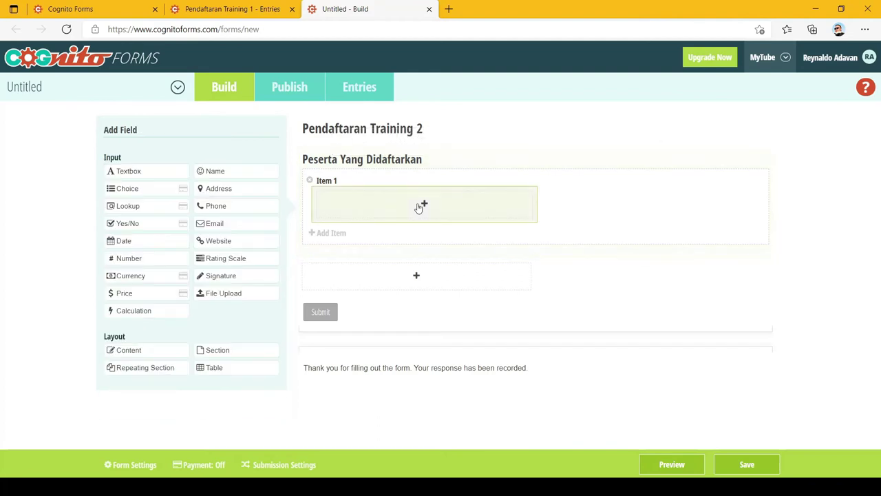
left_click(155, 171)
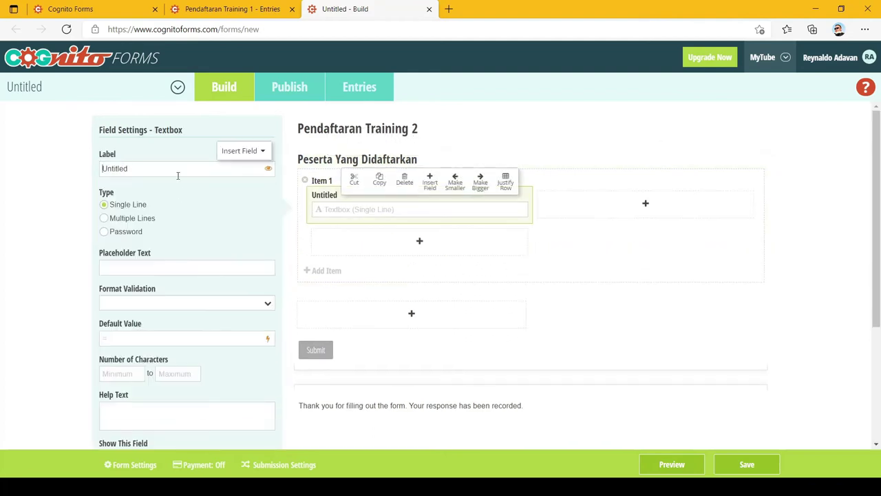
double_click(178, 175)
type("Nama")
left_click(321, 181)
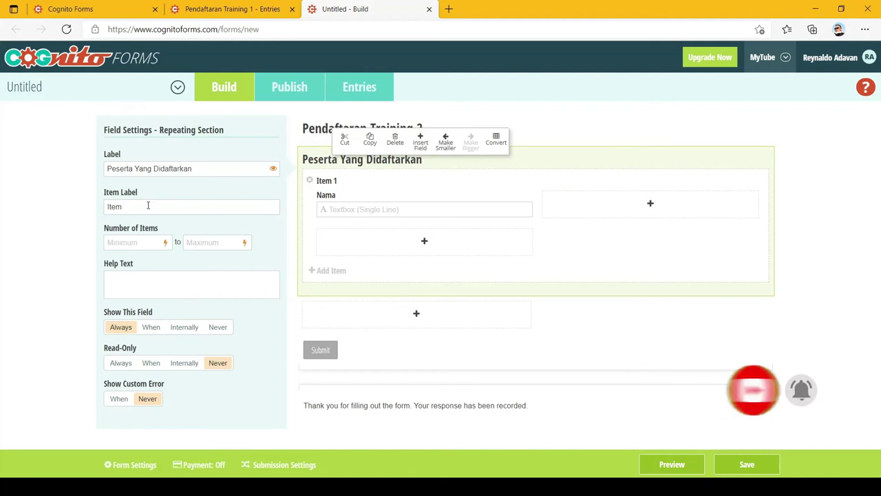
- Set the item label to 'Peserta' and add a Numeric-validated 'Nomor HP' textbox beside Nama
left_click_drag(147, 207, 93, 206)
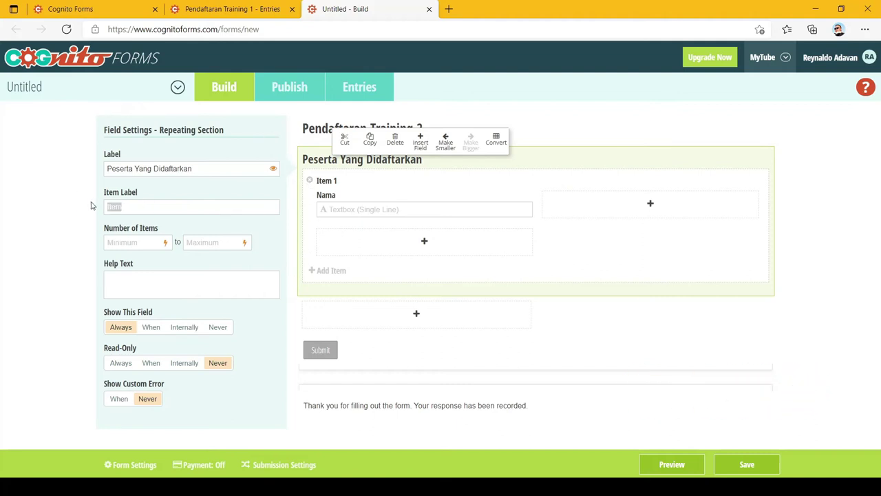
type("Peserta")
left_click(650, 203)
left_click(172, 174)
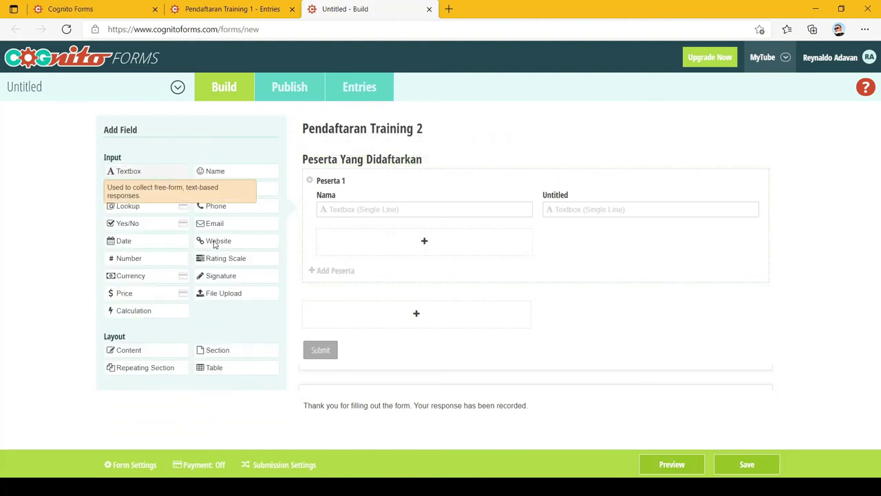
double_click(184, 166)
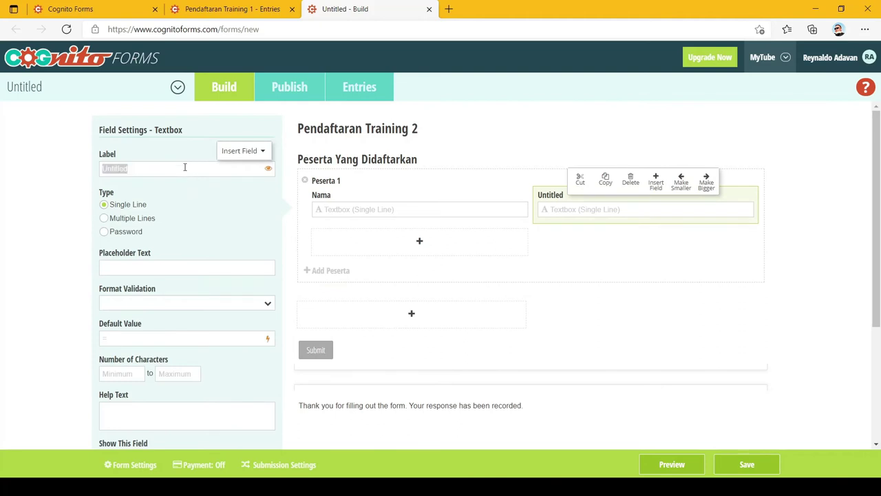
type("Nomor HP")
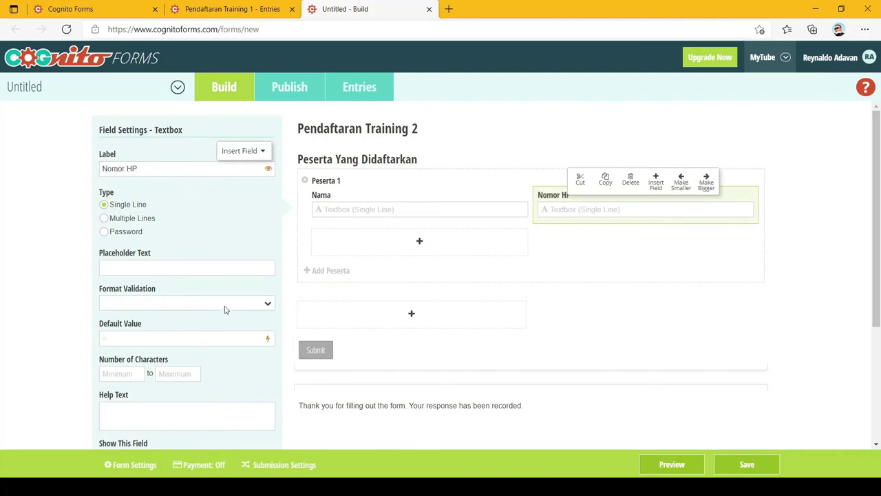
left_click(226, 311)
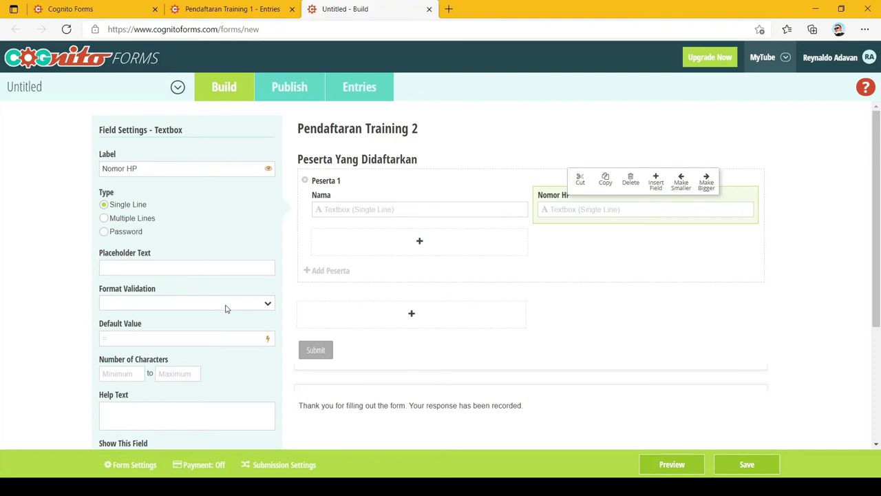
left_click(151, 340)
- Save the form changes and show the Pendaftaran Training 2 Publish page
left_click(280, 90)
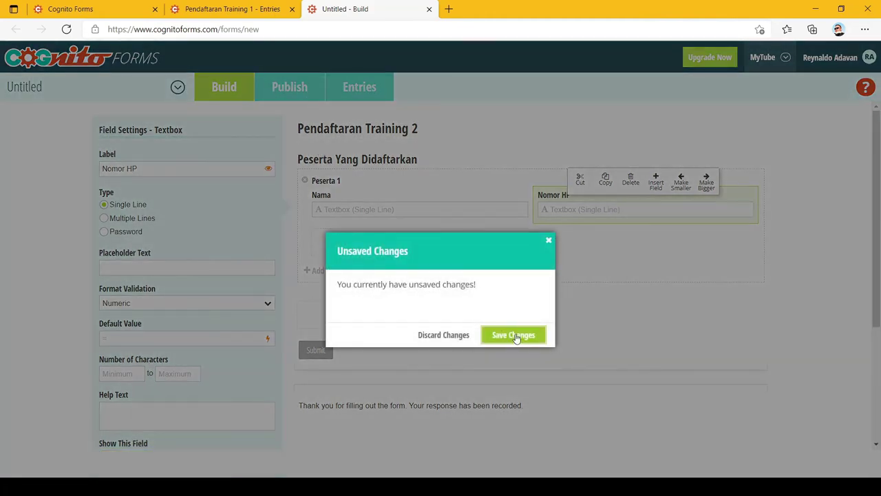
left_click(513, 336)
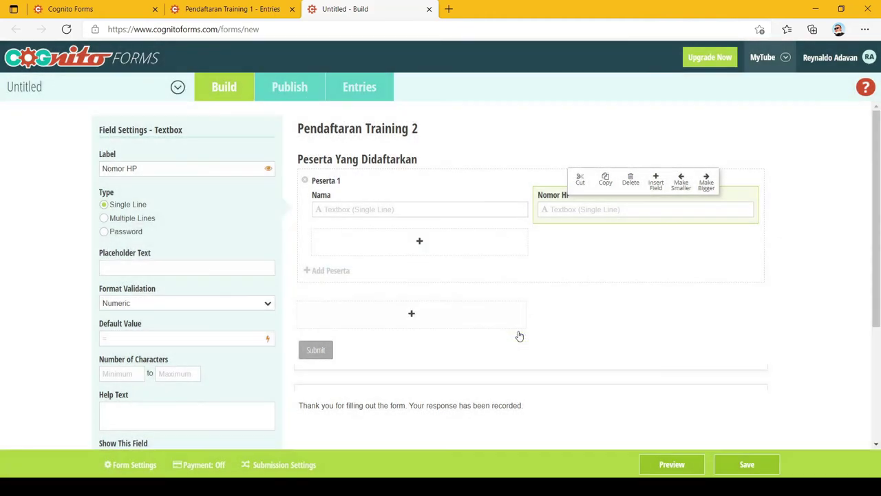
left_click(292, 95)
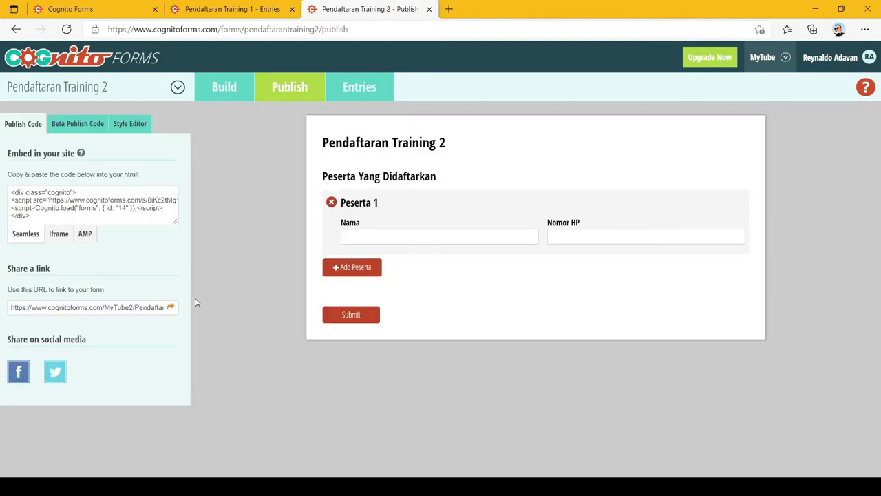
- Open the live form and enter the first participant's name and phone number
left_click(170, 308)
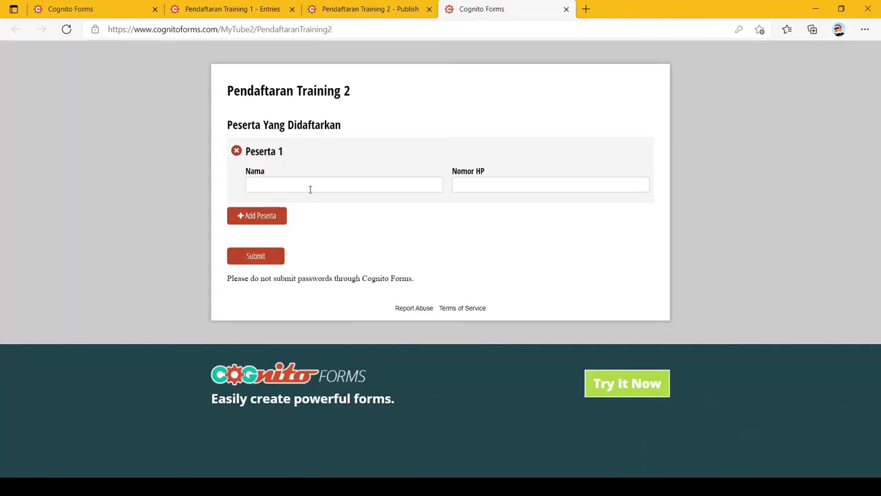
left_click(311, 183)
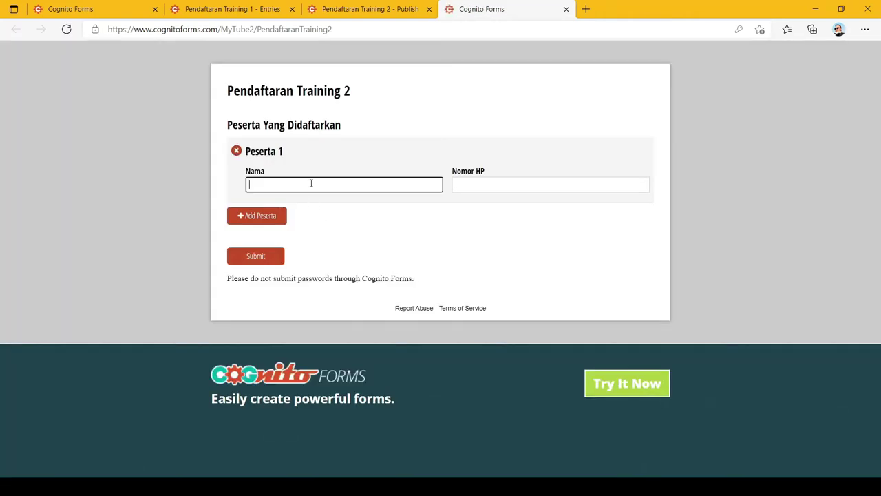
type("dadan")
key("BackSpace")
key("BackSpace")
key("BackSpace")
key("BackSpace")
type("DUDUNG")
key("Tab")
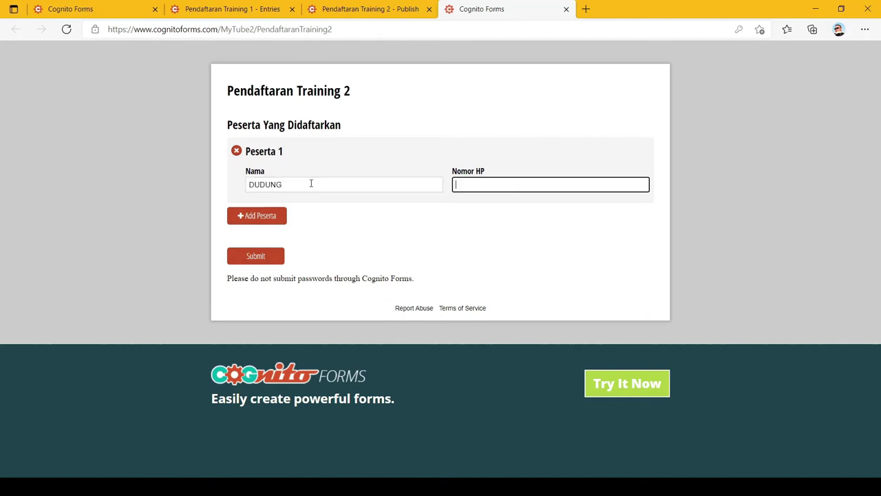
type("0909709709790709")
- Add two more Peserta items and fill in their names and phone numbers
left_click(249, 219)
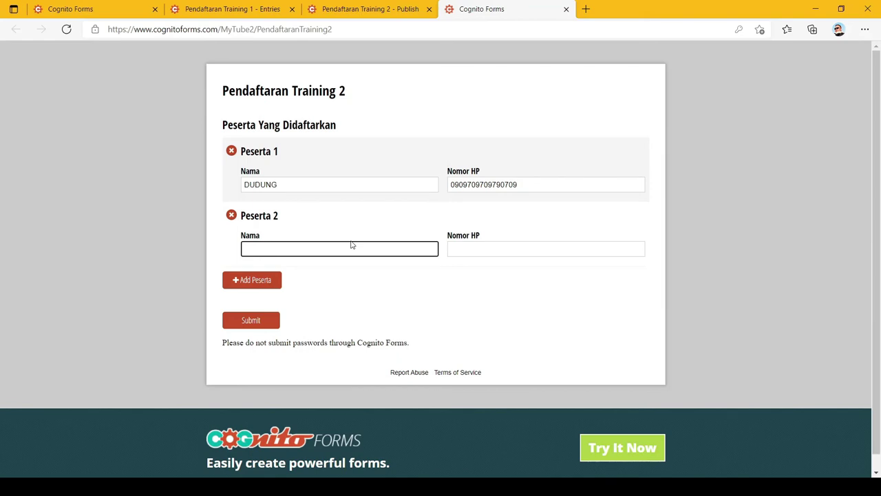
type("ROMI")
key("Tab")
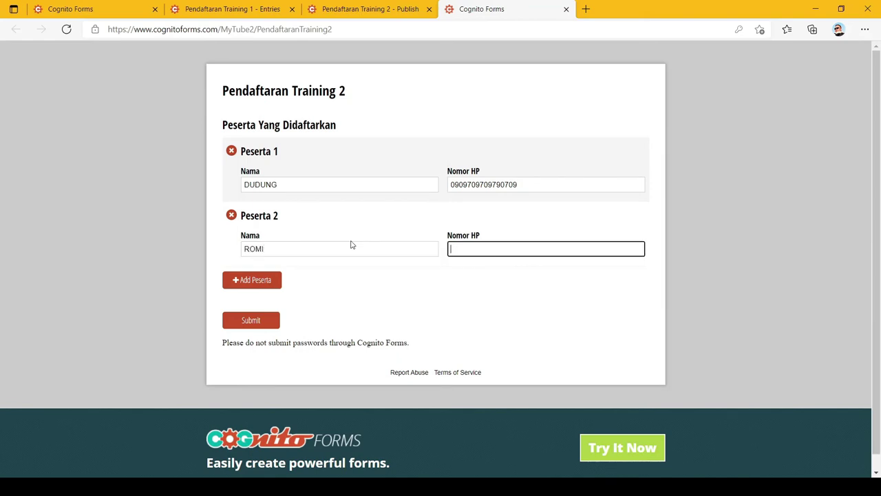
type("0097097097070")
left_click(268, 282)
type("MARIA")
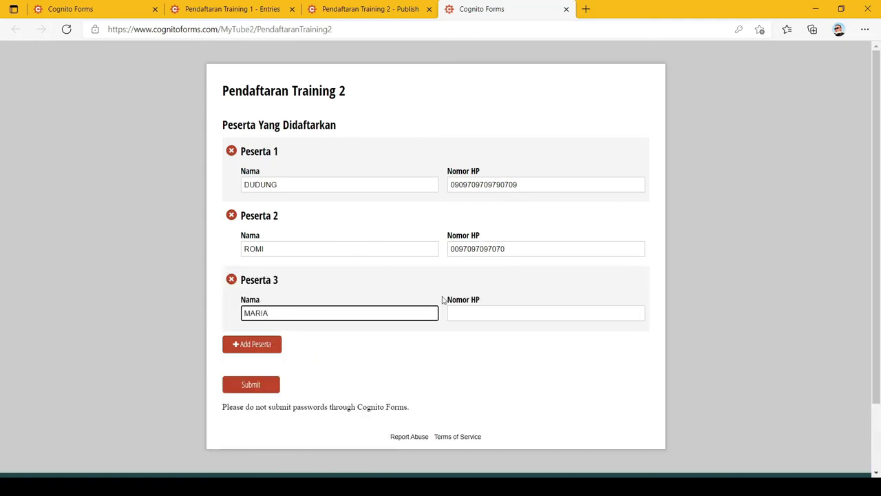
key("Tab")
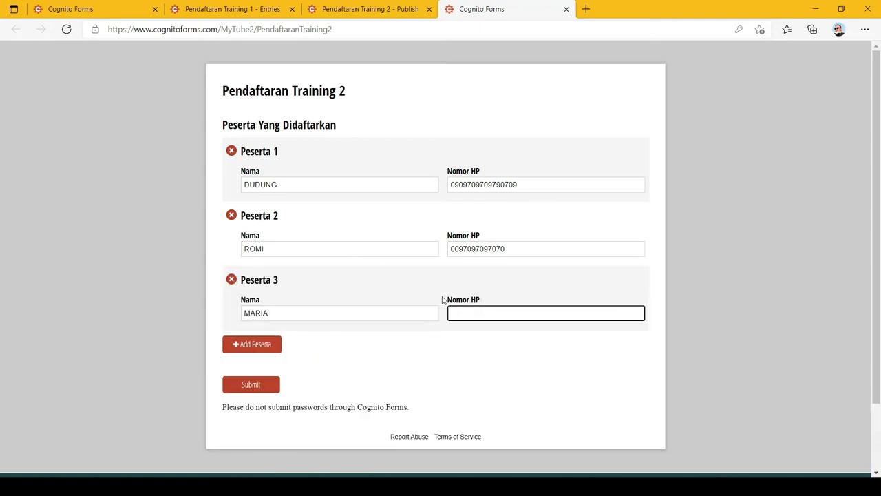
- Submit the three-participant test registration and close the live form tab
left_click(458, 368)
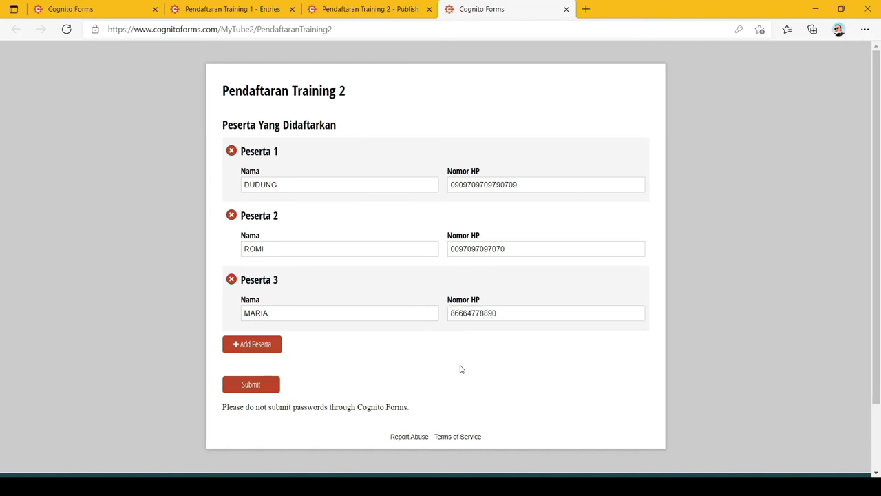
left_click(265, 385)
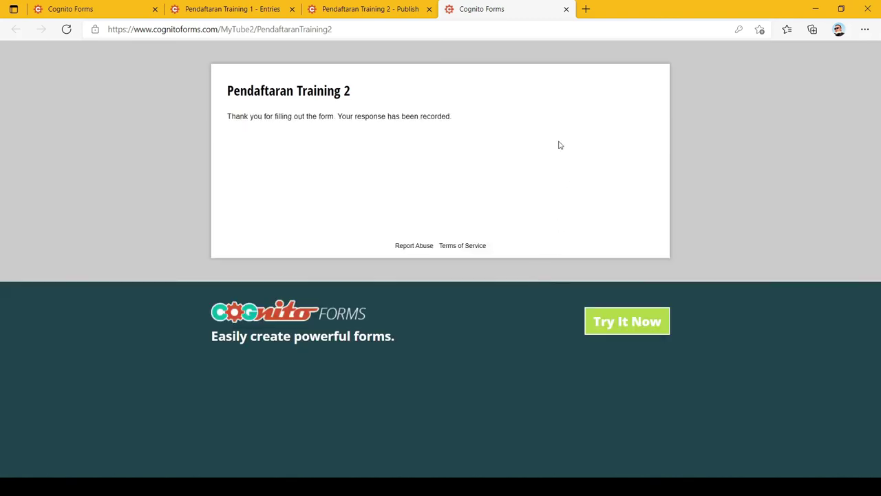
left_click(566, 9)
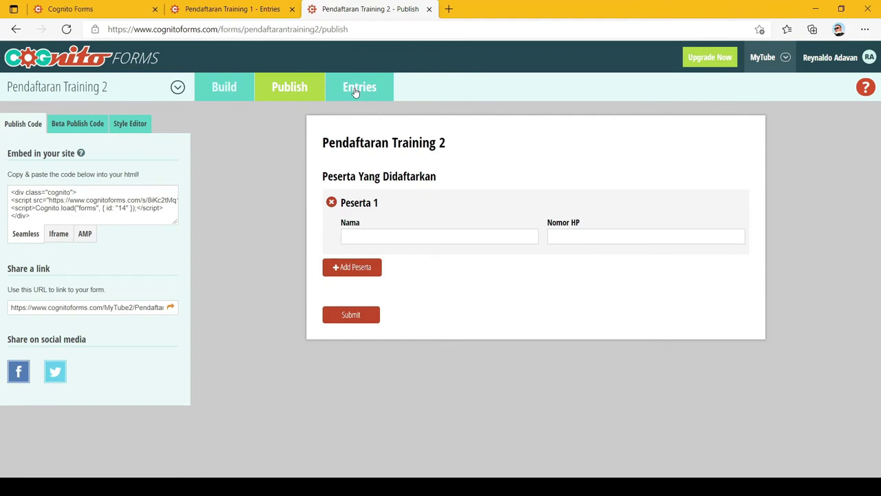
- Open entry 1's three Peserta items under Entries and compare with the Training 1 entry
left_click(355, 93)
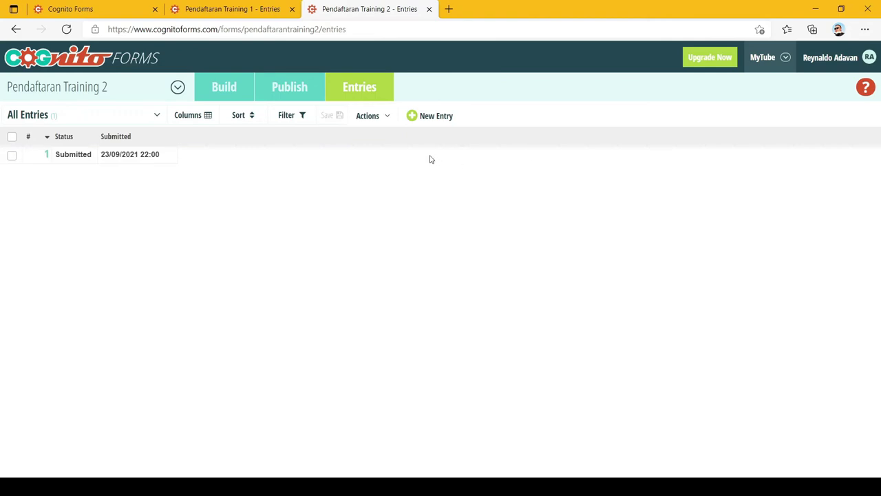
left_click(140, 155)
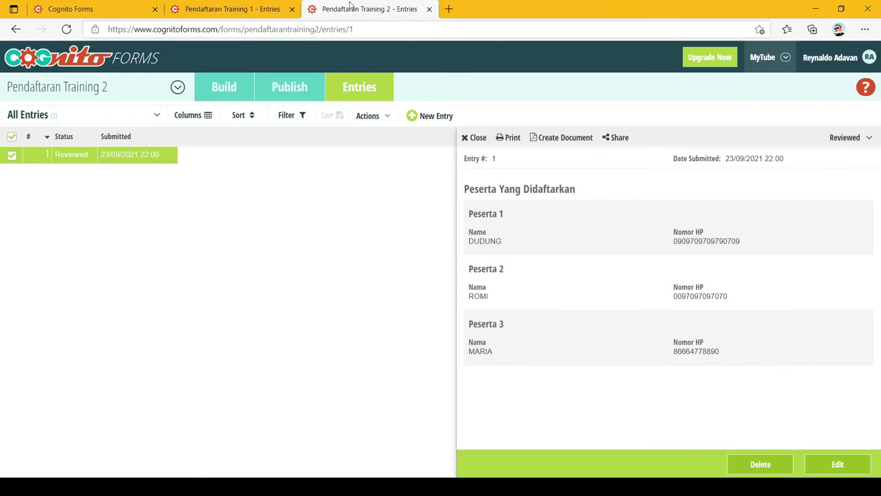
left_click(257, 5)
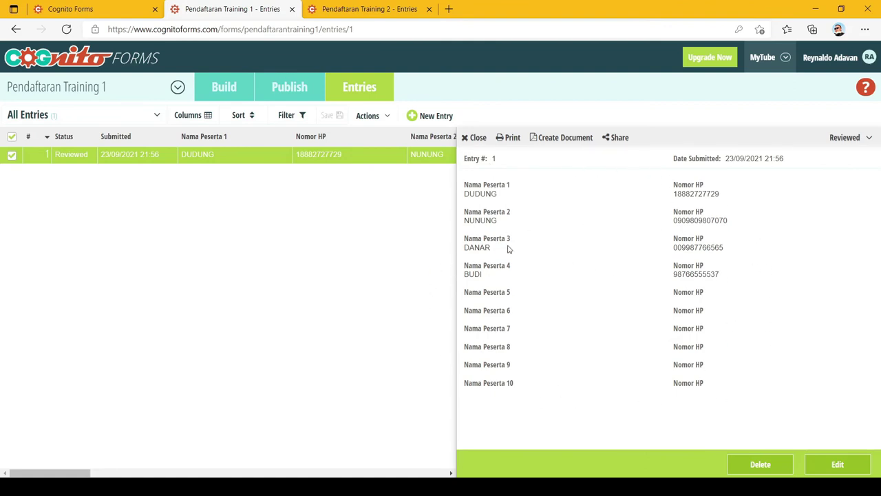
left_click(334, 6)
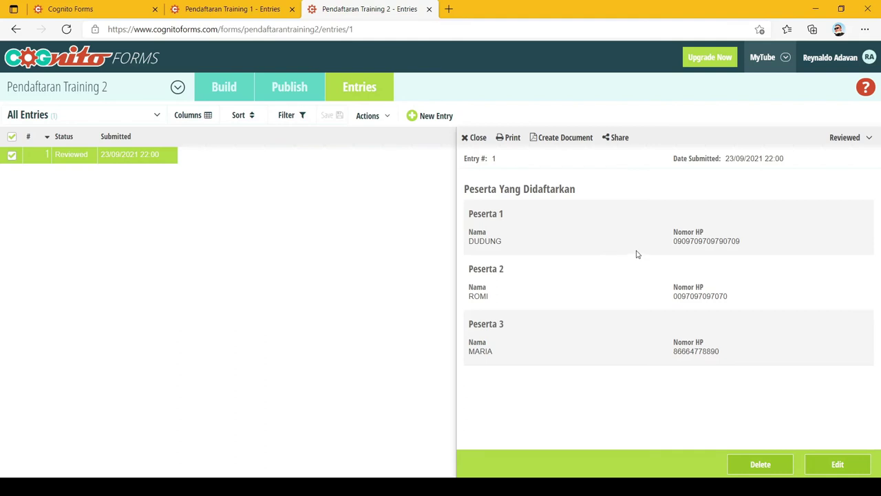
- Set the Peserta Yang Didaftarkan section's Number of Items to minimum 4, maximum 25
left_click(227, 93)
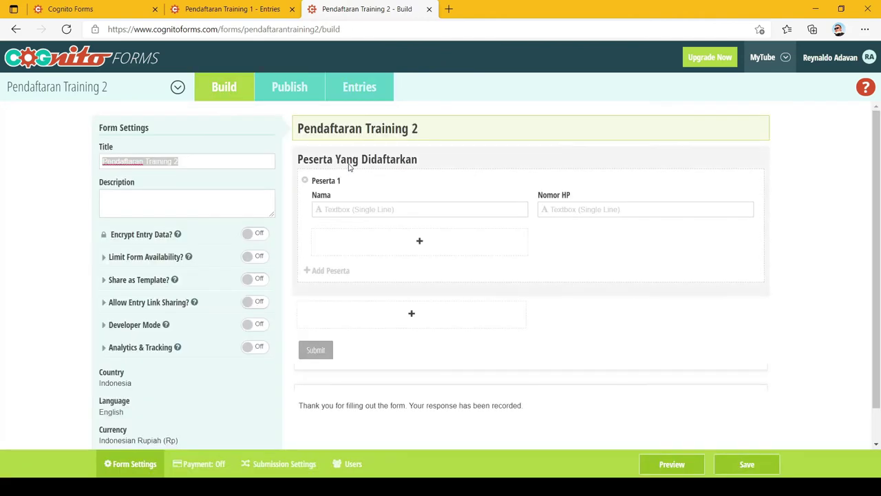
left_click(437, 171)
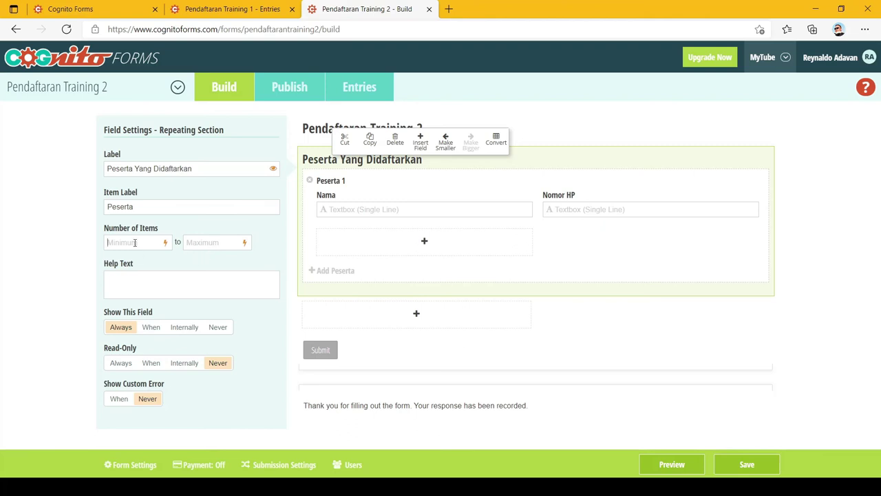
type("4")
left_click(223, 242)
type("25")
left_click(262, 237)
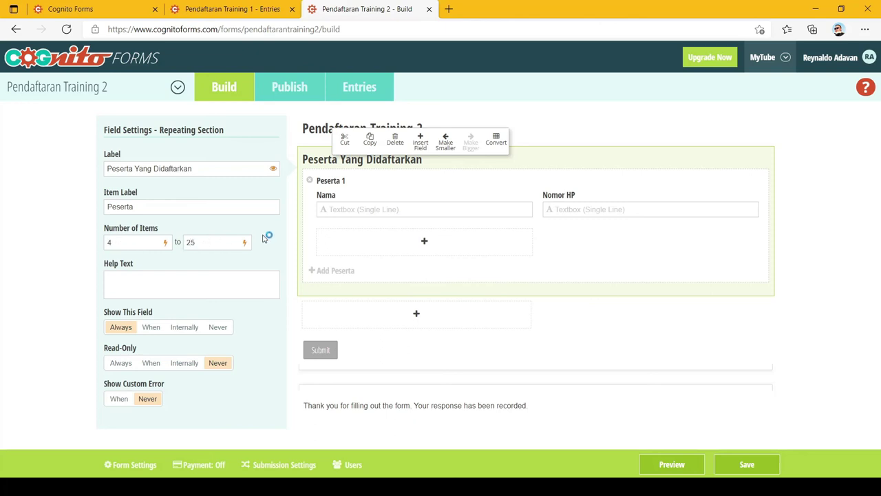